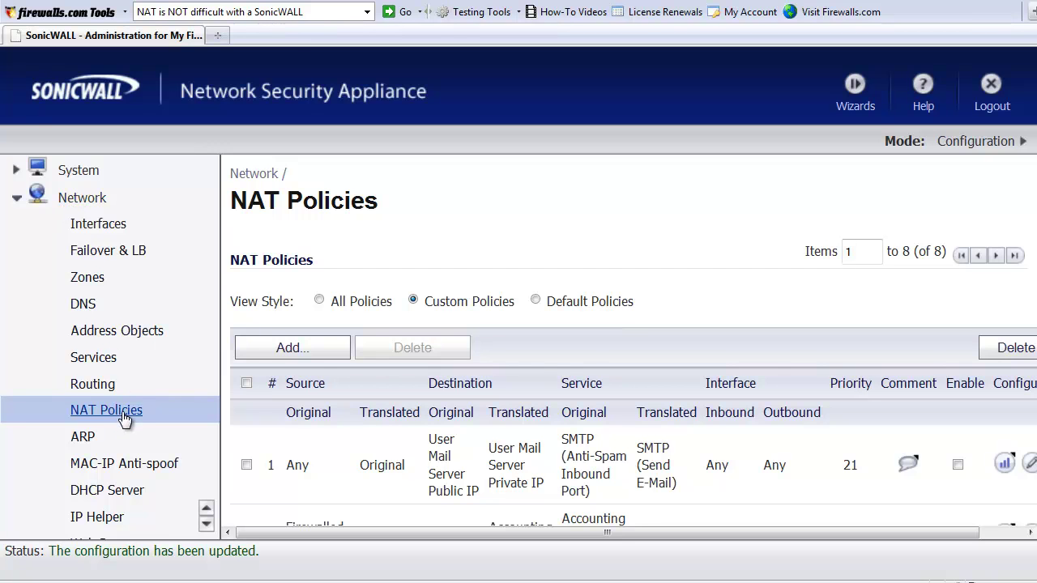
# Start a new NAT policy and set its Original Source to Any.
pyautogui.click(306, 356)
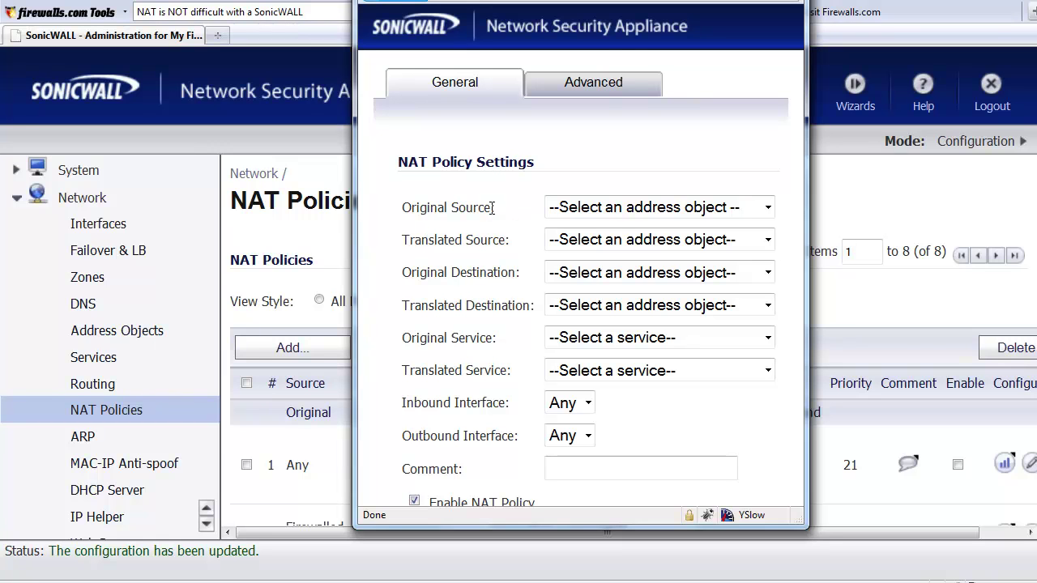
pyautogui.click(617, 212)
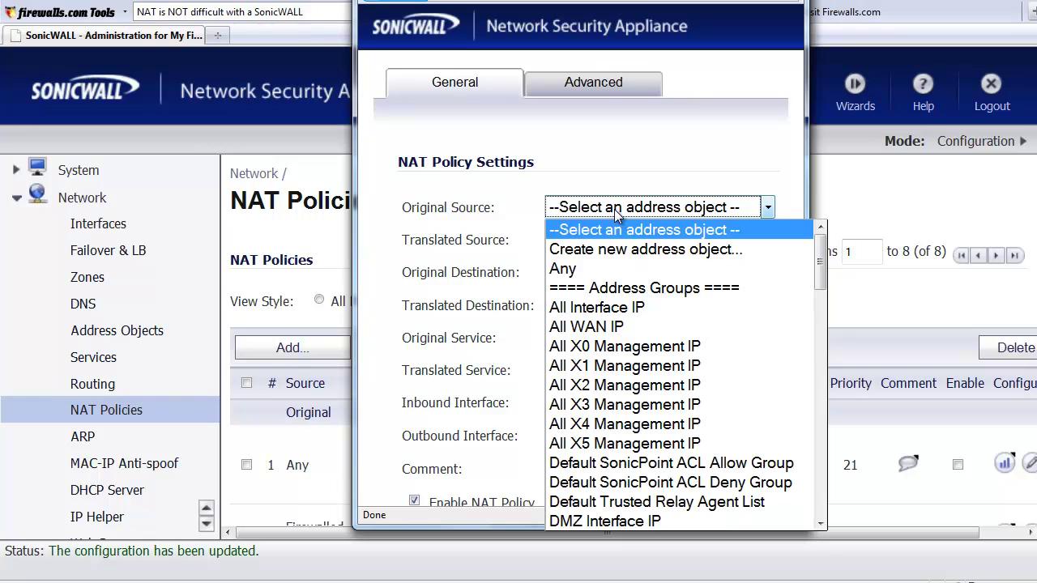
pyautogui.click(594, 270)
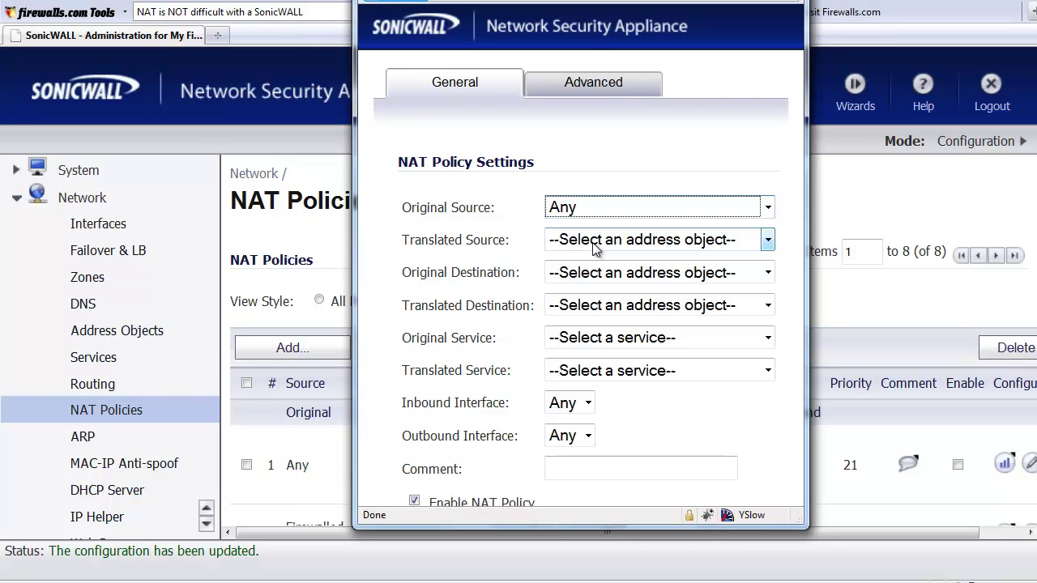
# Keep Translated Source as Original and start a new address object for Original Destination.
pyautogui.click(596, 248)
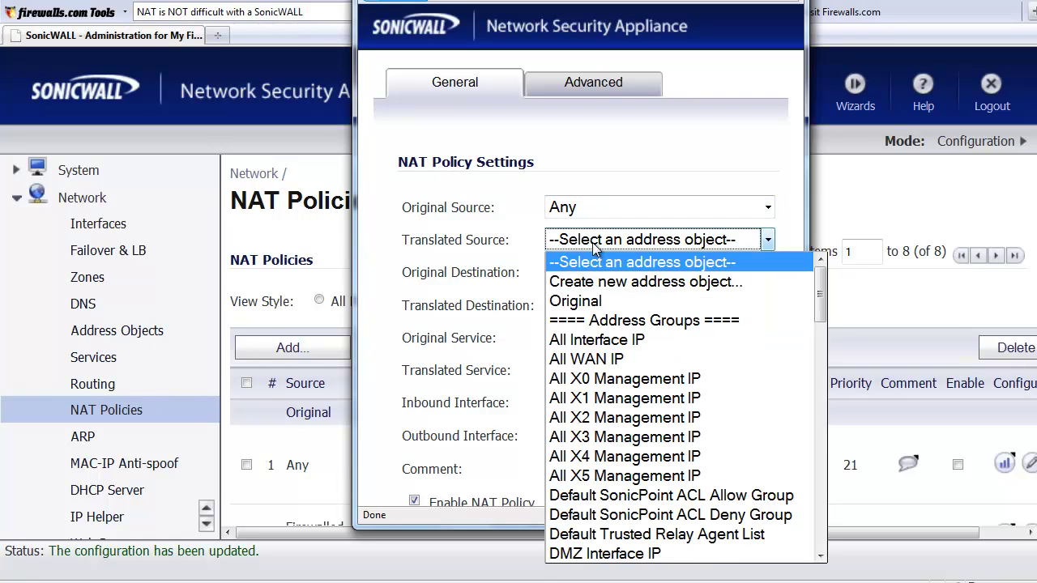
pyautogui.click(593, 304)
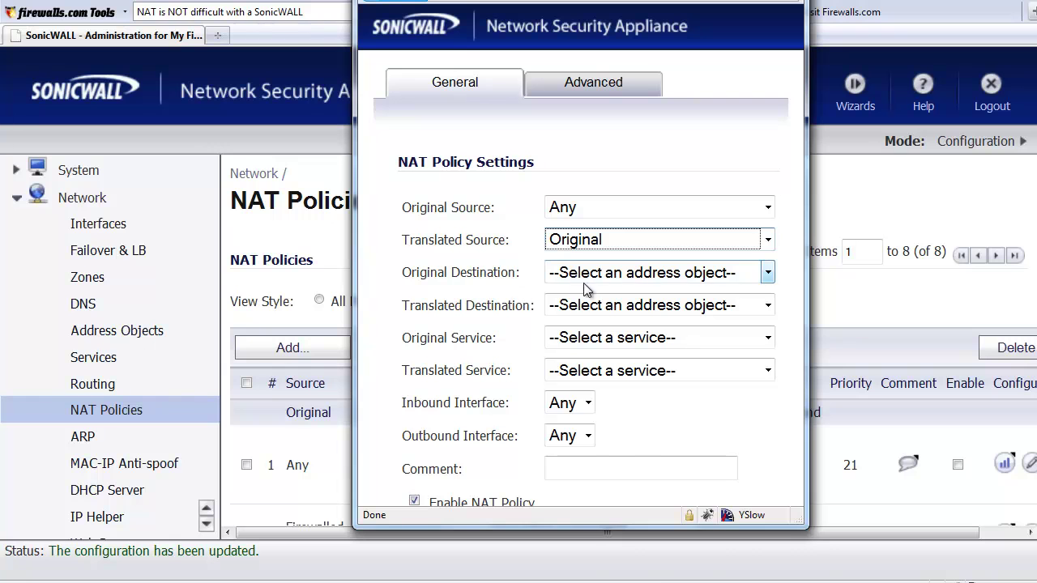
pyautogui.click(606, 274)
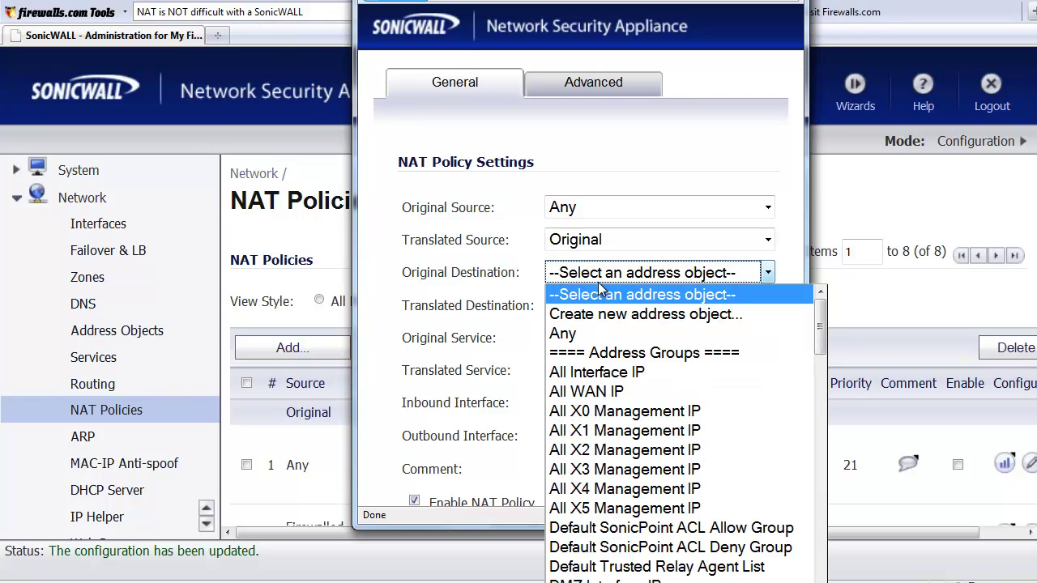
pyautogui.click(589, 316)
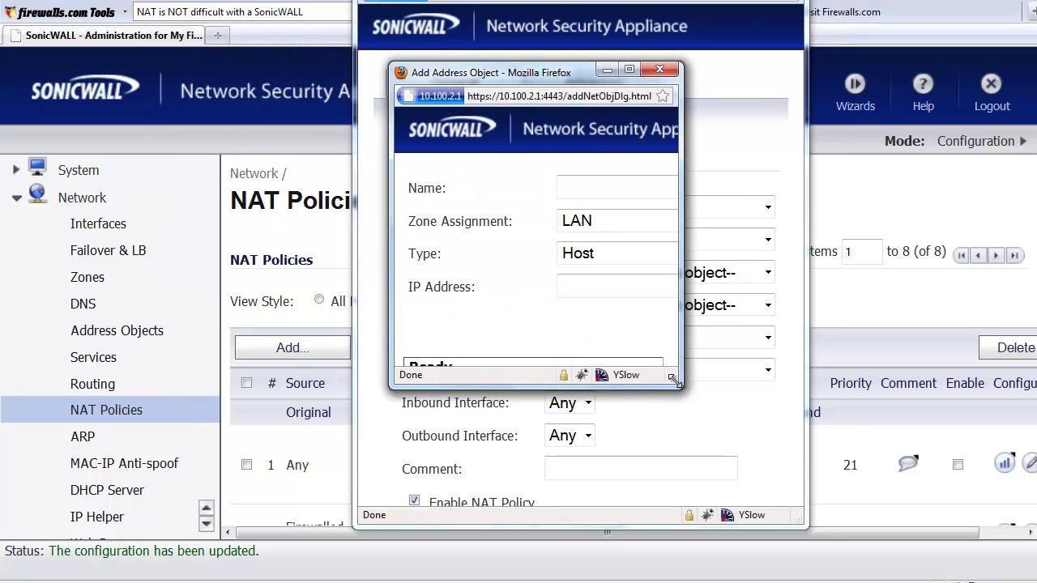
# Save 'Terminal Server Public' as a WAN host object at 9.9.9.9 for Original Destination.
pyautogui.moveTo(673, 381); pyautogui.dragTo(832, 419)
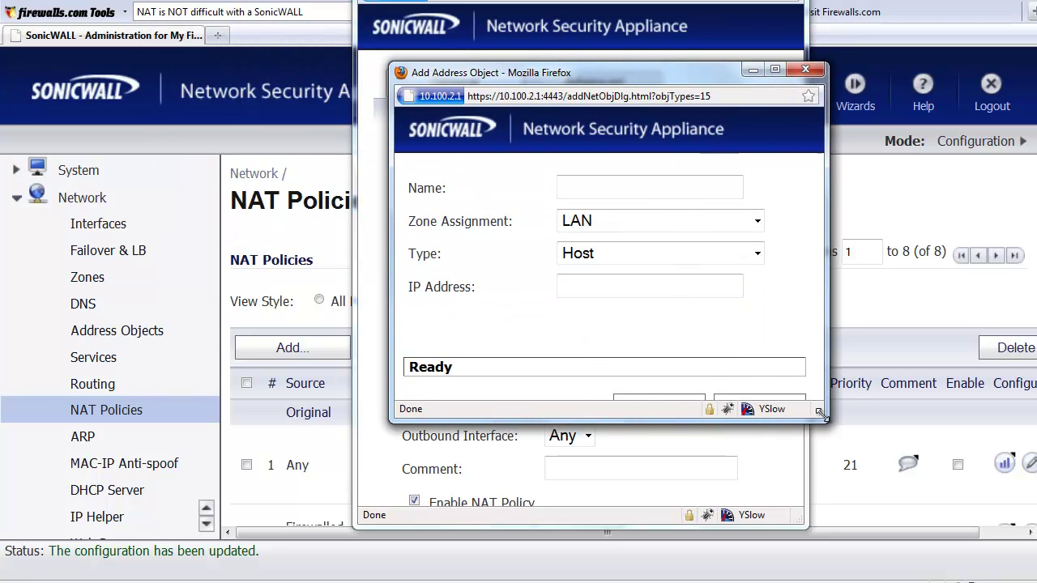
pyautogui.click(618, 190)
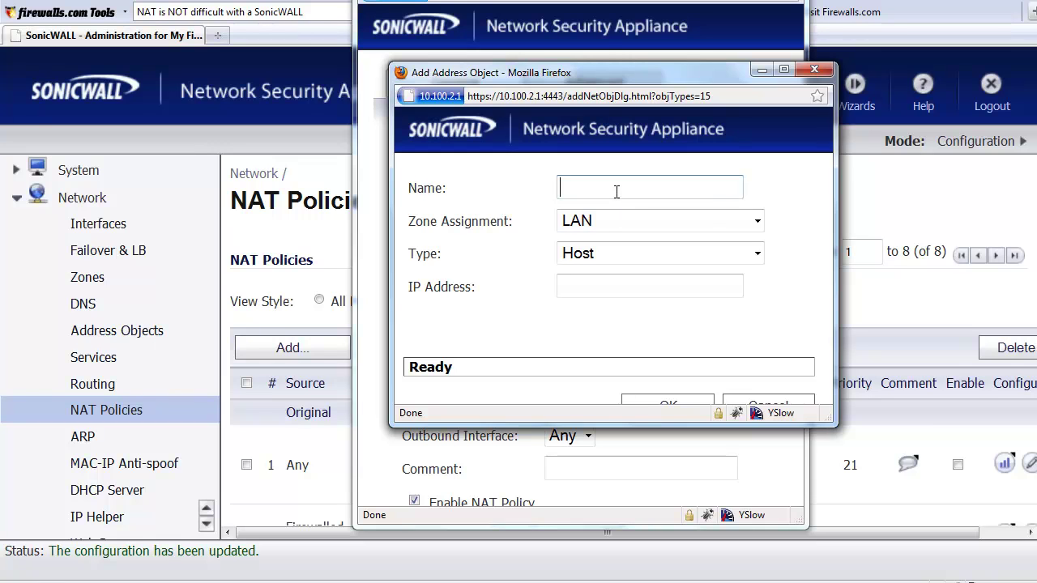
pyautogui.write('Terminal S')
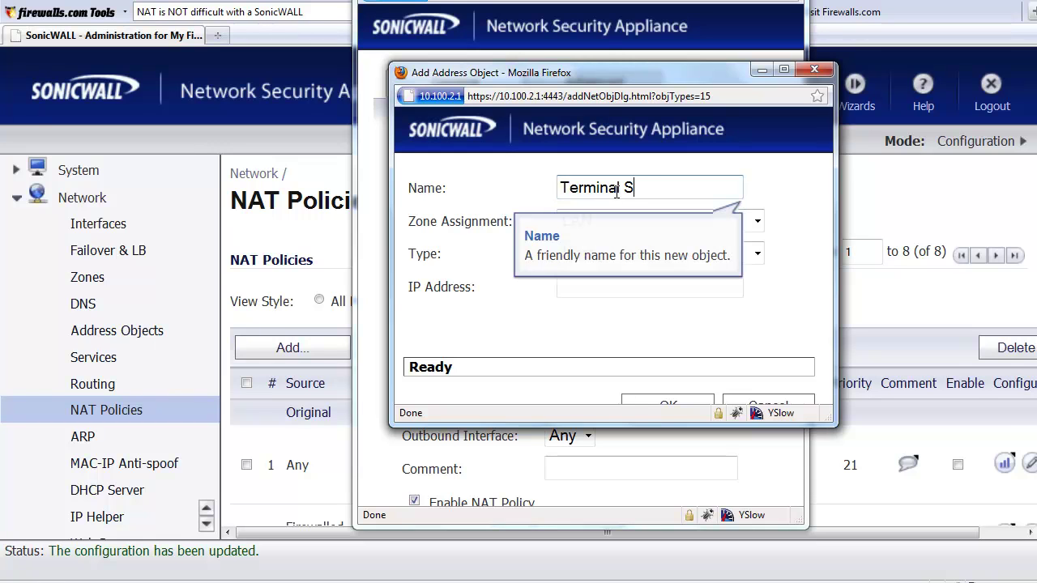
pyautogui.write('erver Public')
pyautogui.press('Tab')
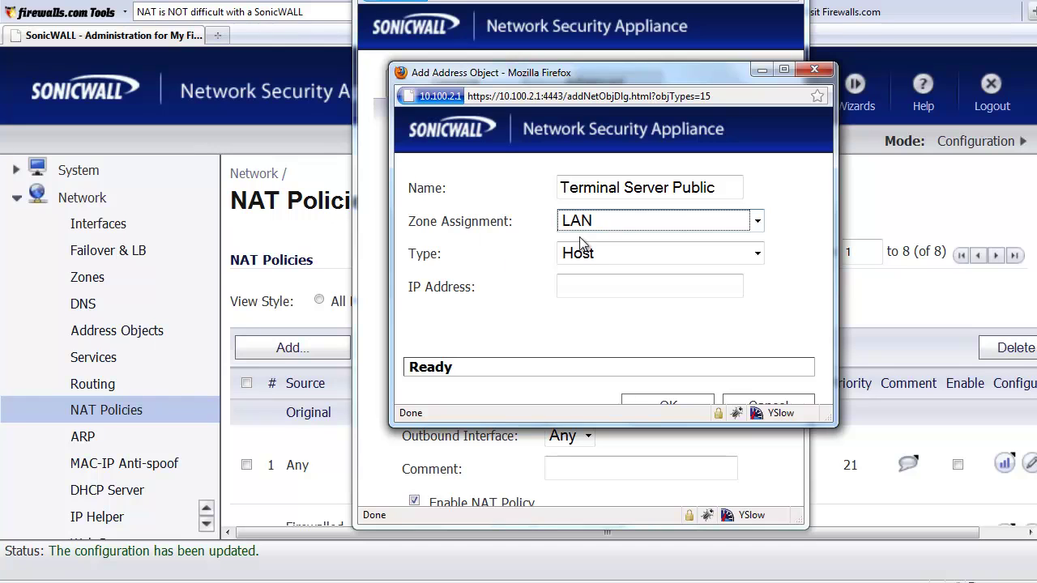
pyautogui.click(615, 224)
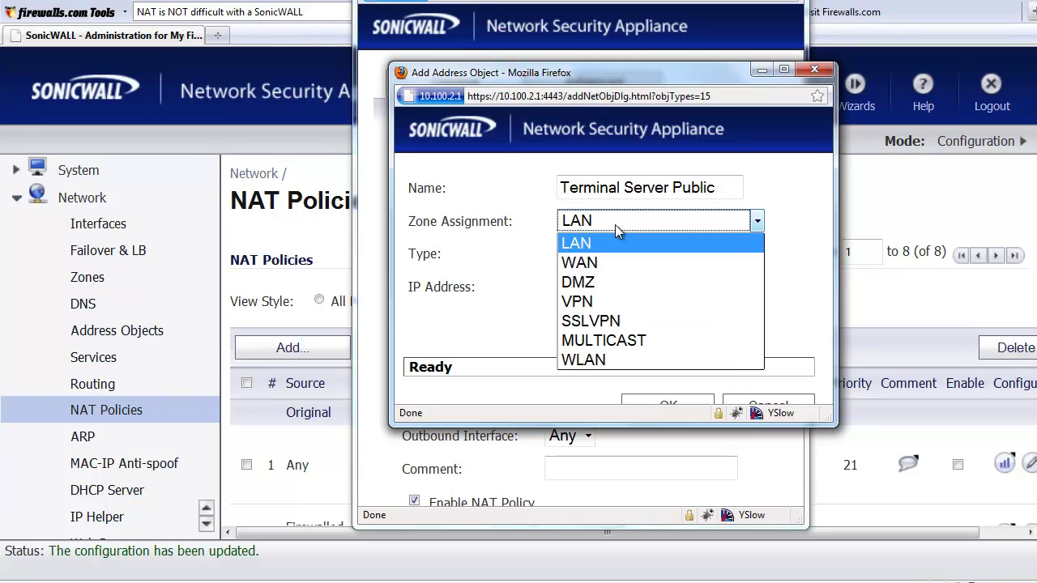
pyautogui.click(602, 268)
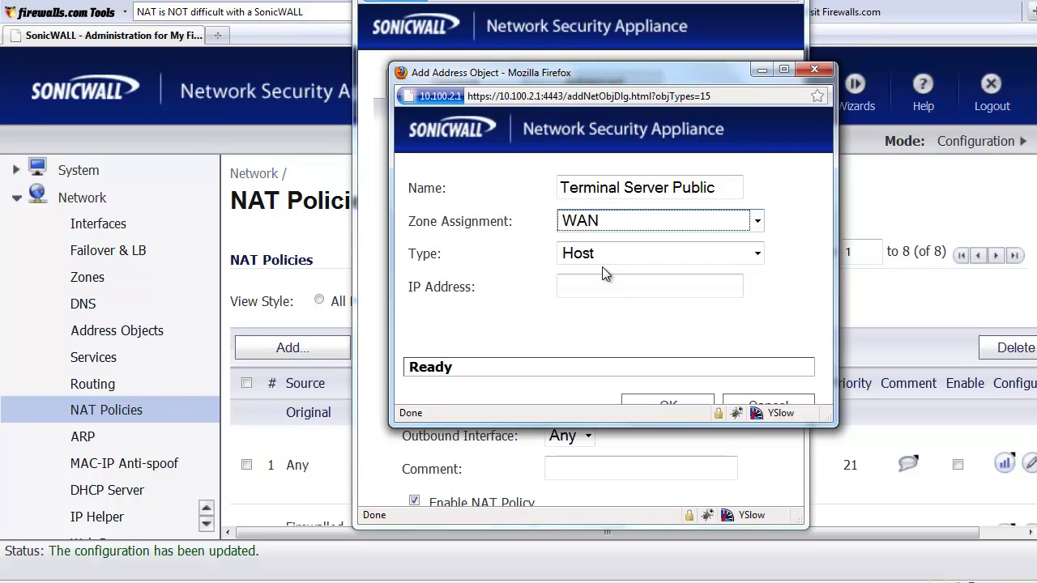
pyautogui.click(606, 290)
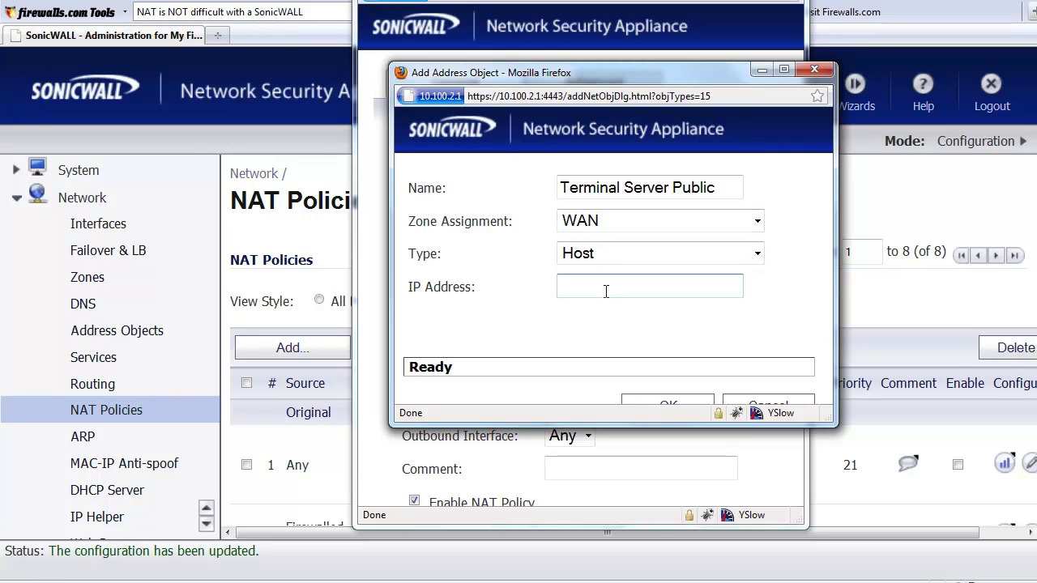
pyautogui.write('9.9.9.9')
pyautogui.click(663, 405)
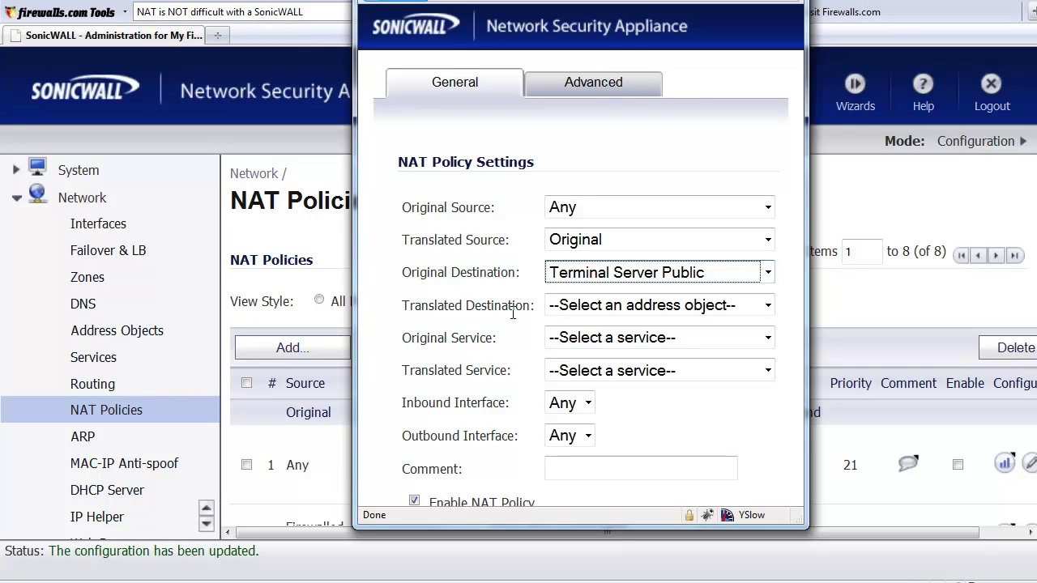
# Start a new Translated Destination address object named 'Terminal Server Private'.
pyautogui.click(612, 308)
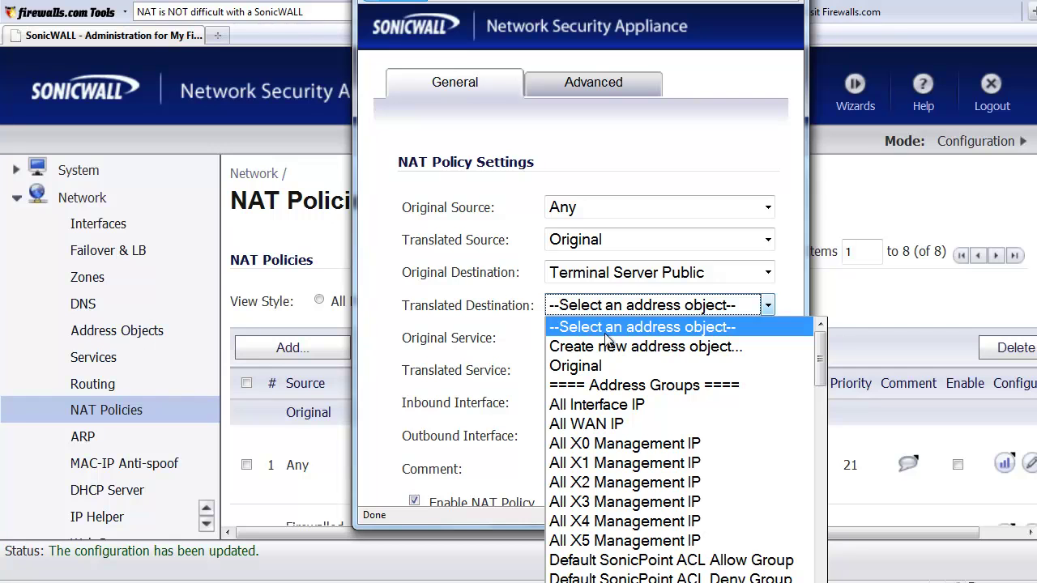
pyautogui.click(610, 347)
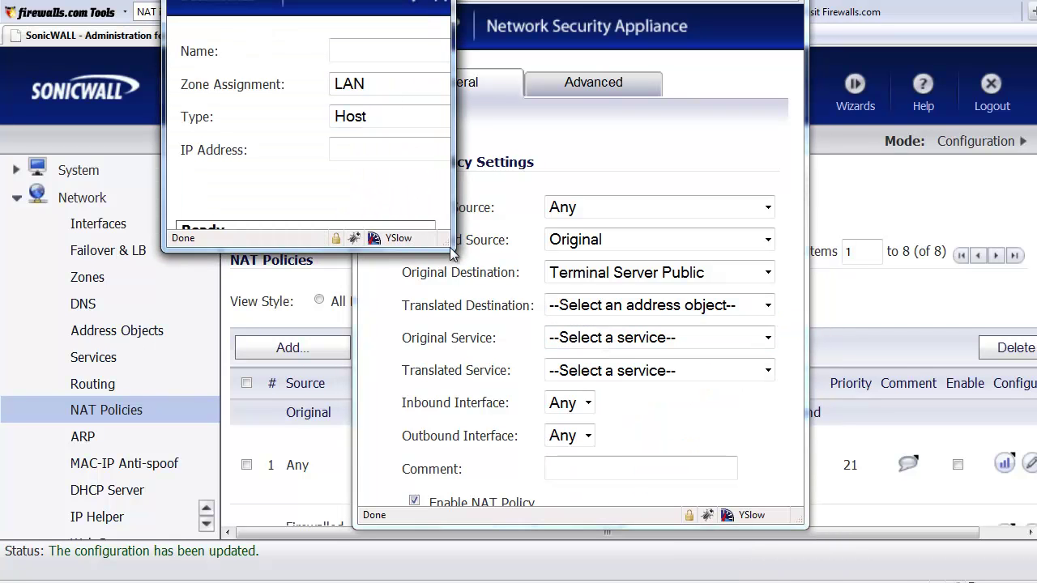
pyautogui.moveTo(450, 247); pyautogui.dragTo(638, 316)
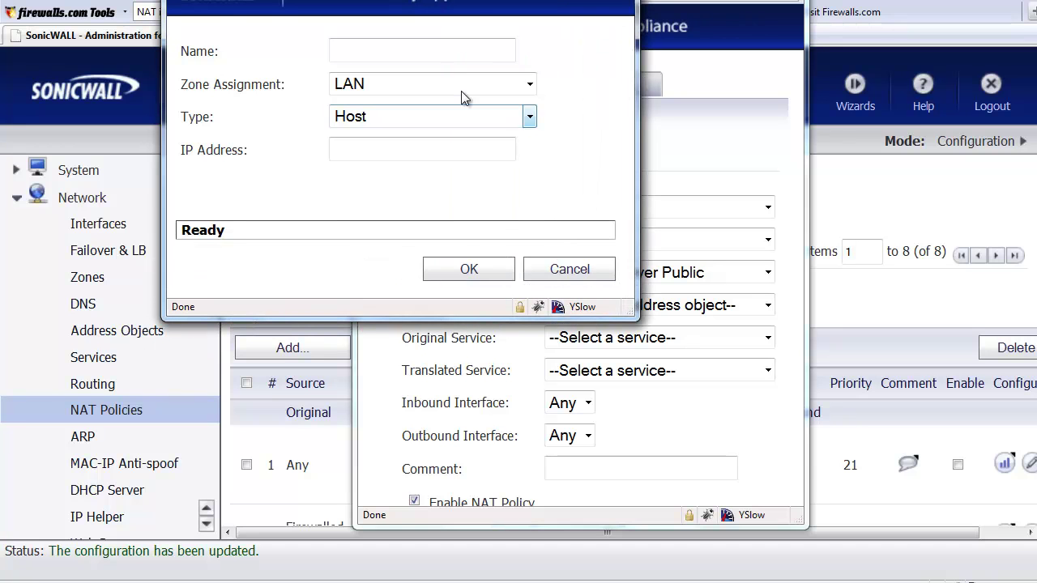
pyautogui.click(440, 55)
pyautogui.write('Ter')
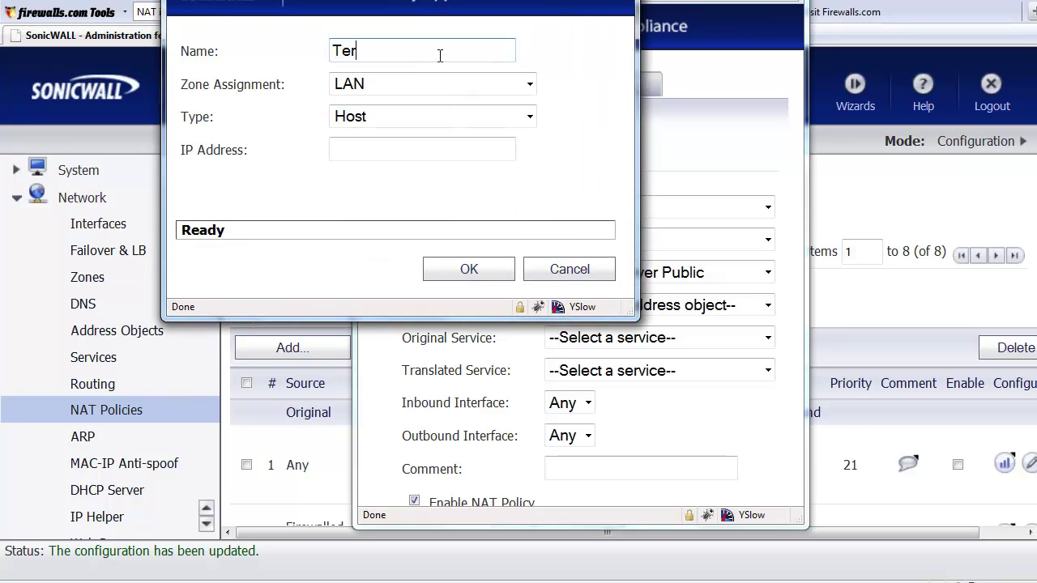
pyautogui.write('minal Server')
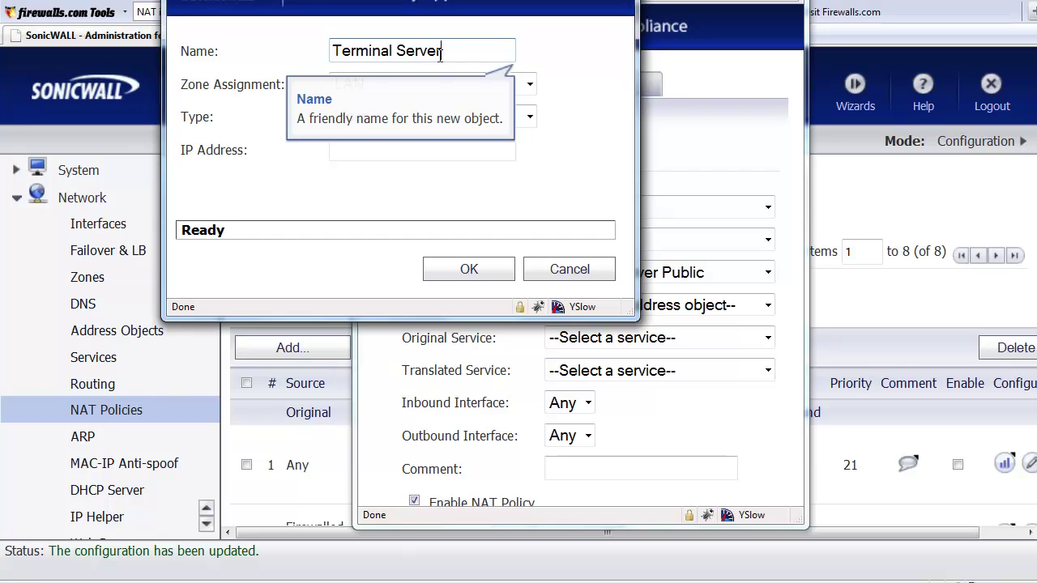
pyautogui.write(' Private')
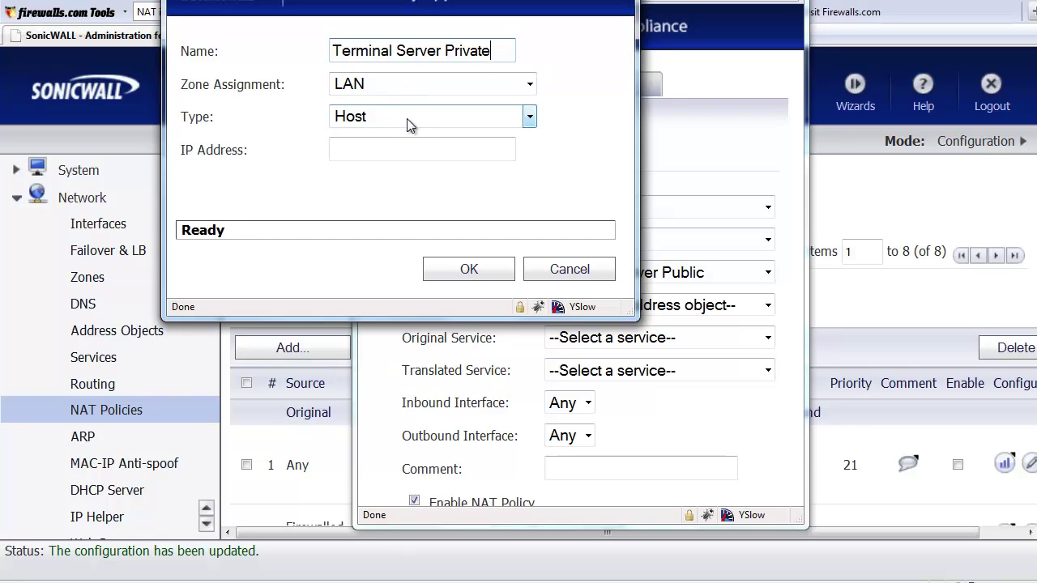
# Keep the object type as Host, set IP 192.168.1.9, and save it.
pyautogui.click(408, 149)
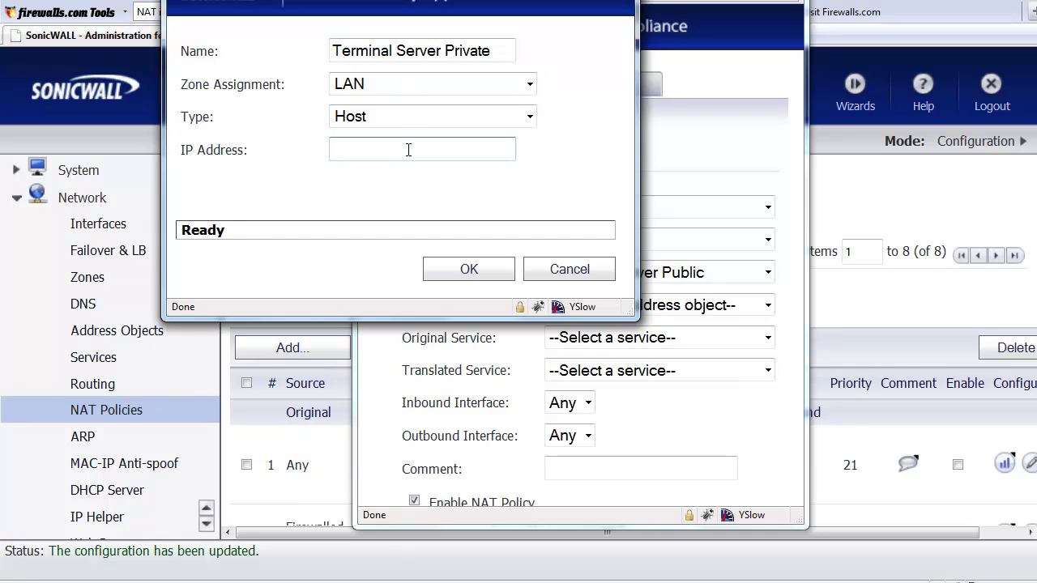
pyautogui.click(445, 118)
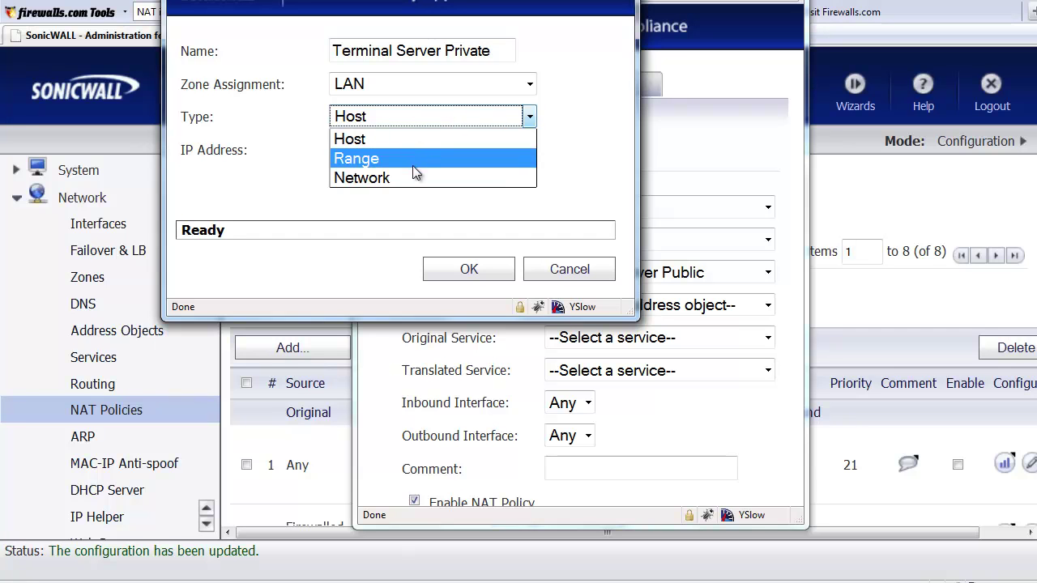
pyautogui.click(558, 178)
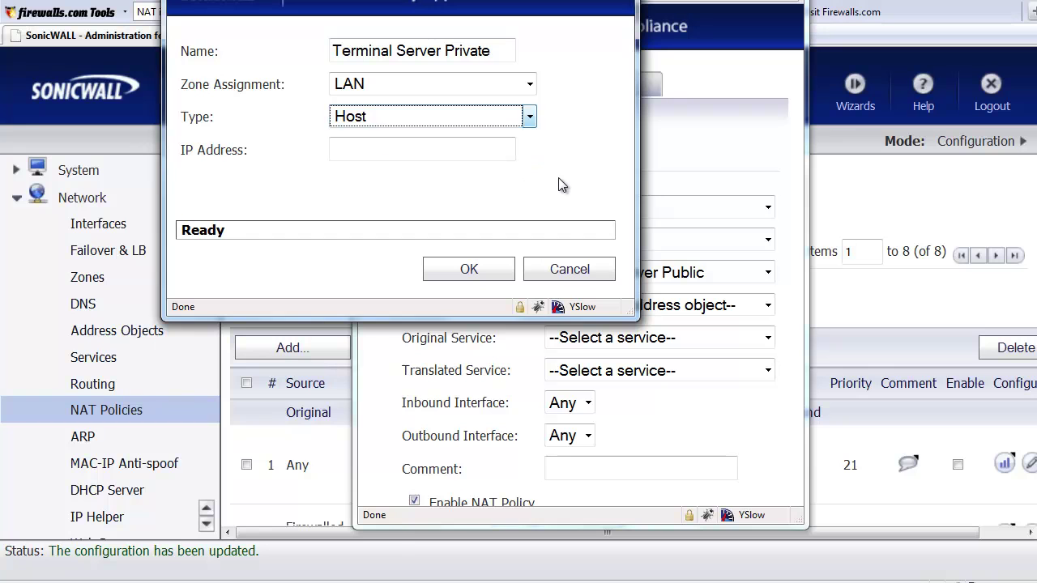
pyautogui.click(389, 153)
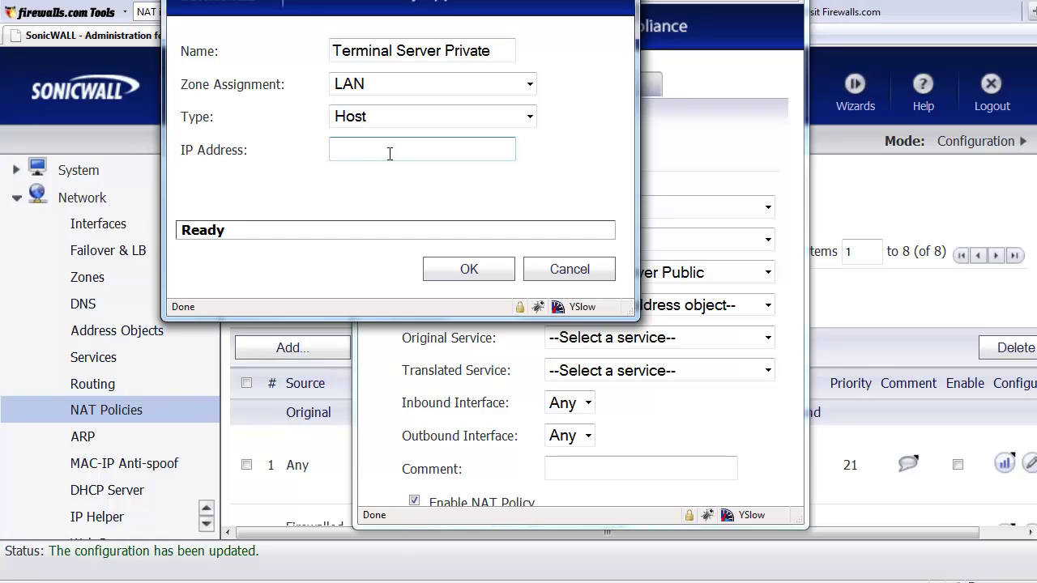
pyautogui.write('192.168.1.9')
pyautogui.click(468, 274)
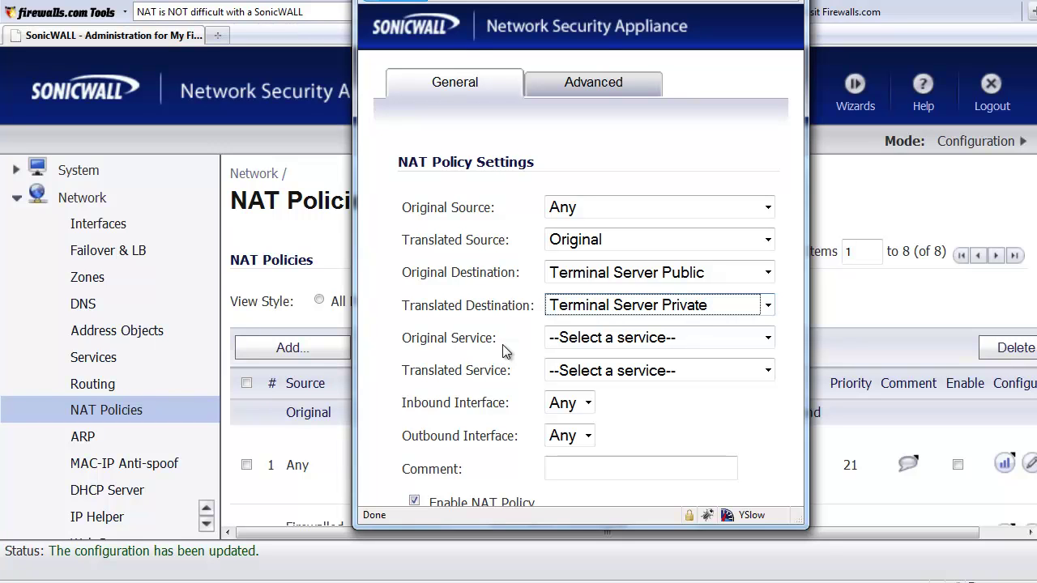
# Set Original Service to Terminal Services and Translated Service to Original.
pyautogui.click(636, 340)
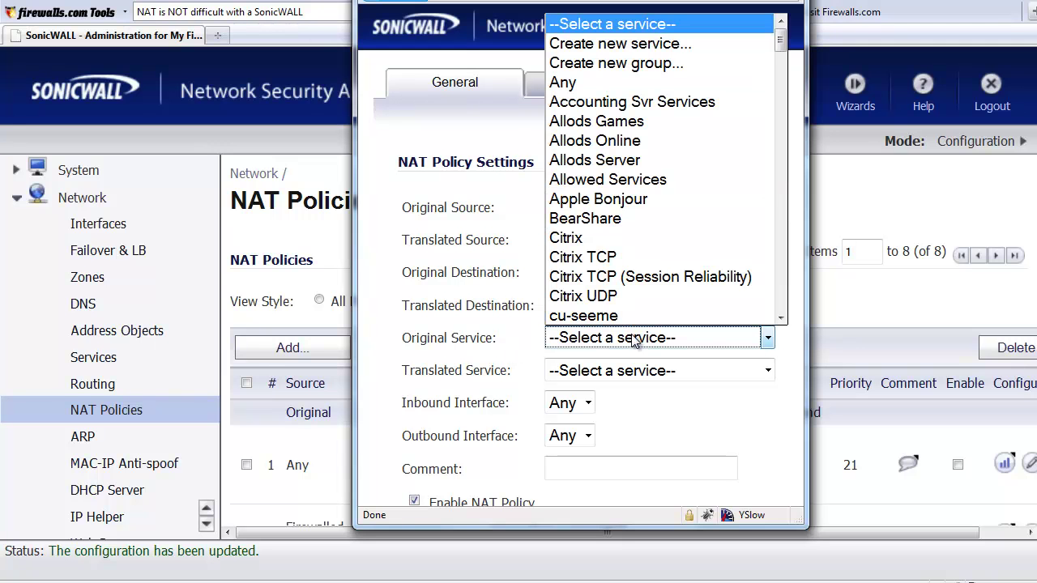
pyautogui.moveTo(781, 39); pyautogui.dragTo(792, 259)
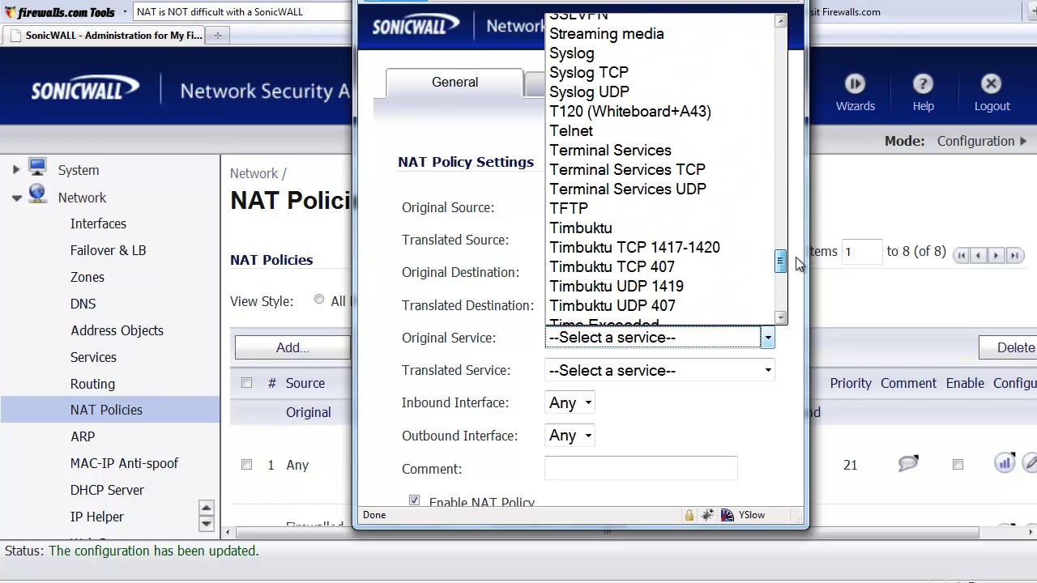
pyautogui.click(652, 151)
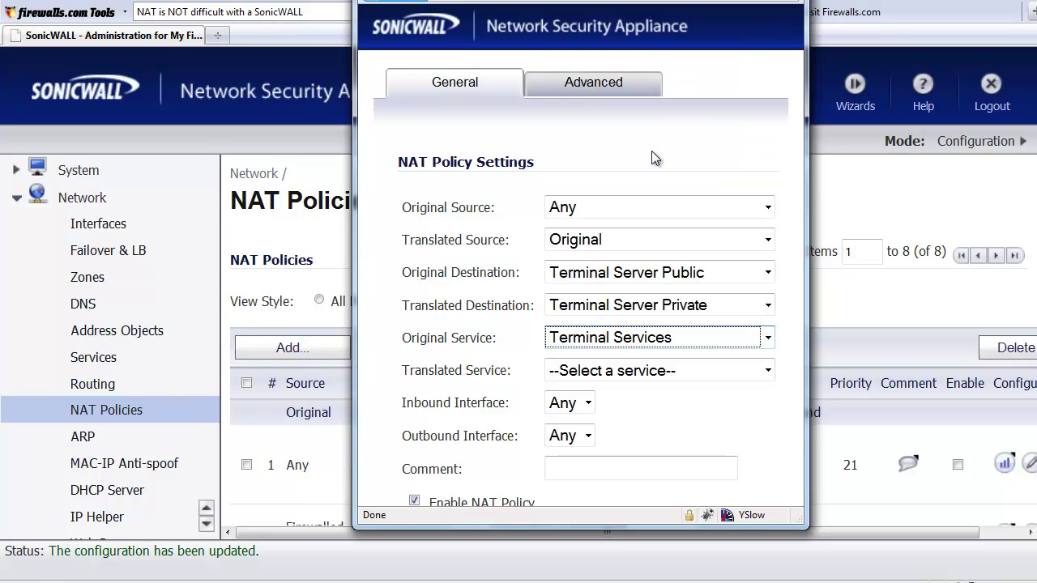
pyautogui.click(498, 376)
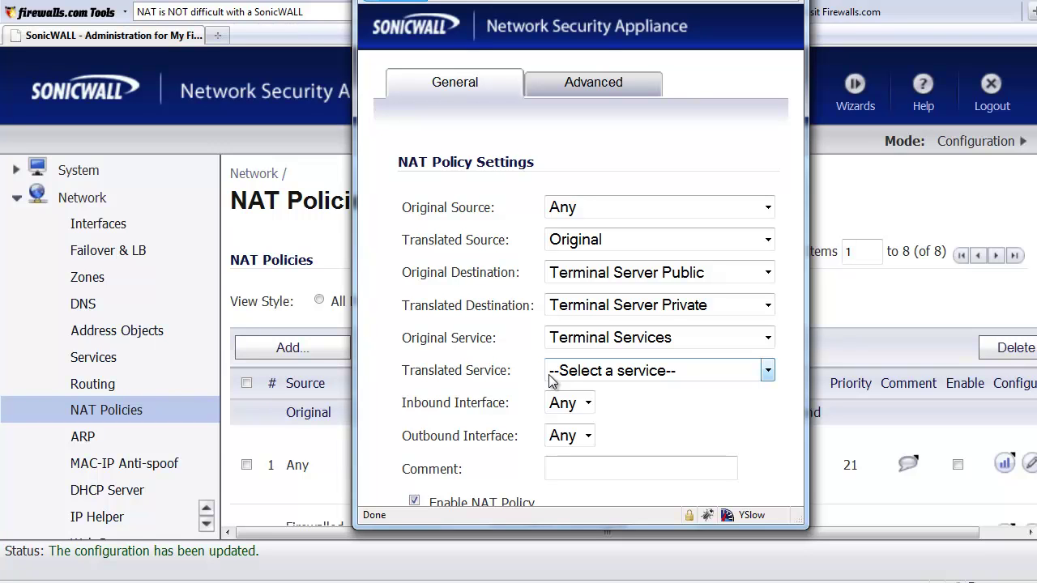
pyautogui.click(628, 374)
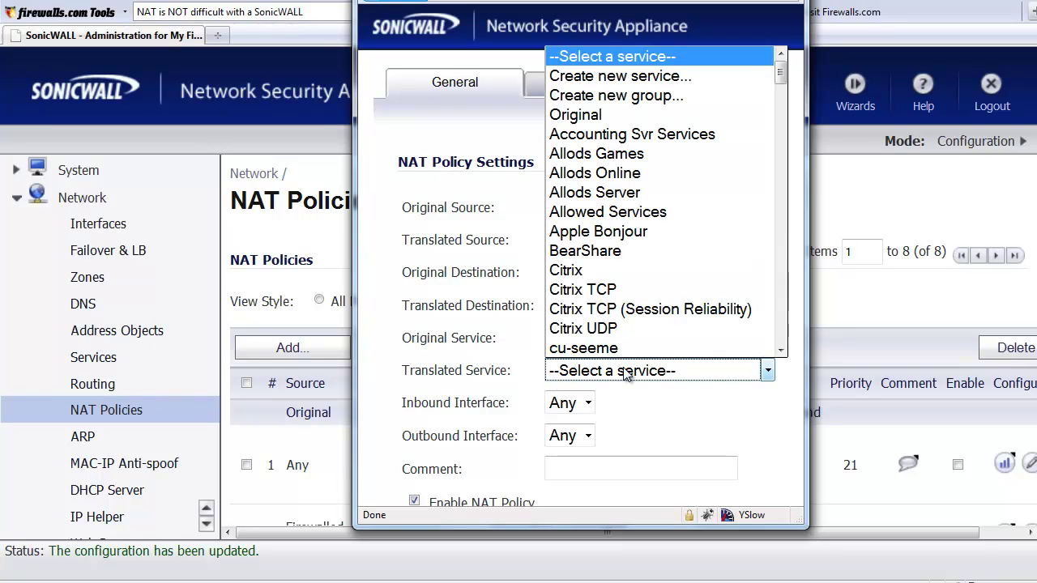
pyautogui.click(575, 115)
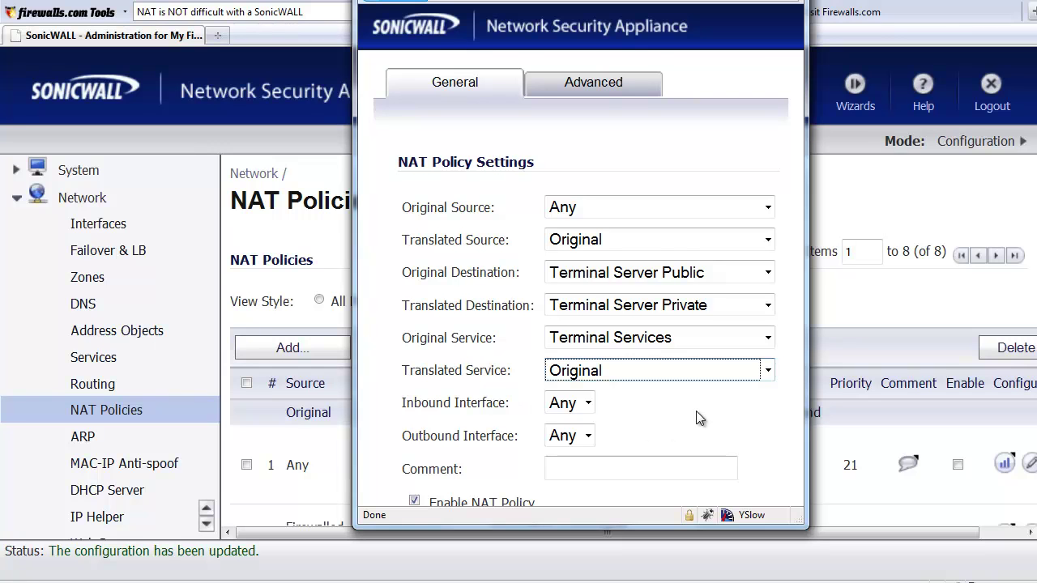
pyautogui.scroll(-3, 698, 411)
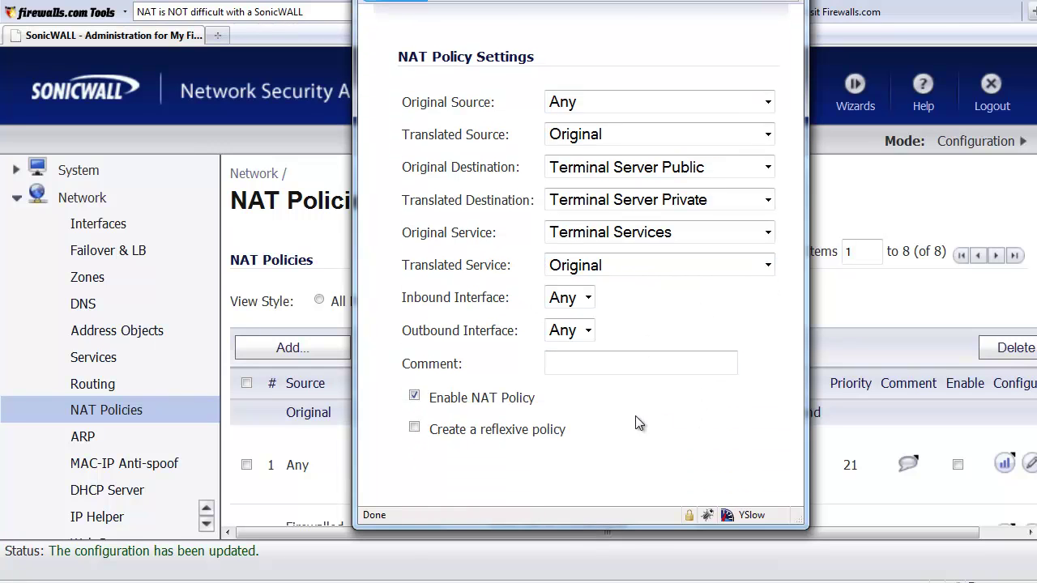
pyautogui.click(588, 299)
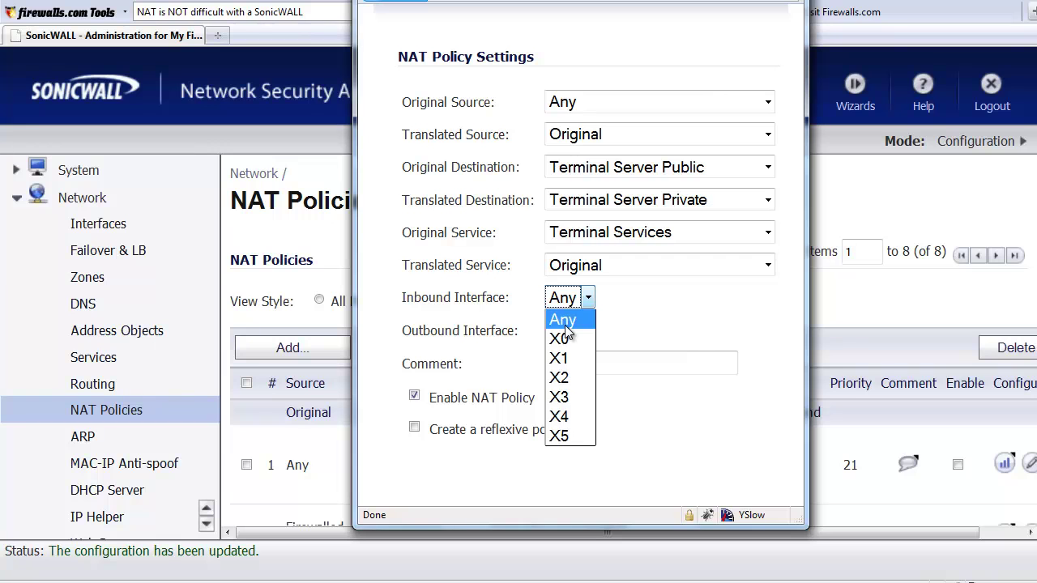
pyautogui.click(565, 324)
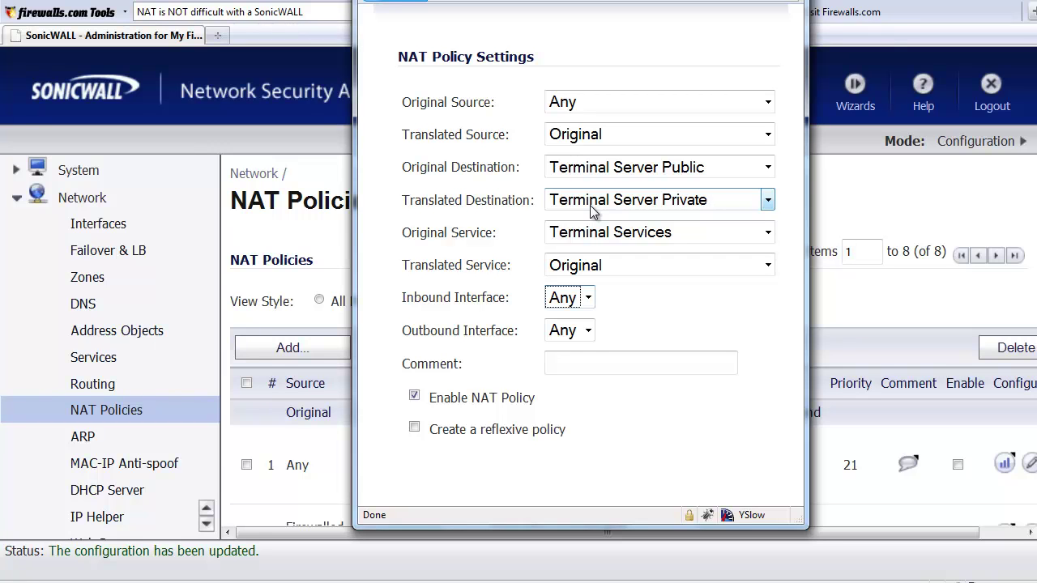
pyautogui.click(590, 369)
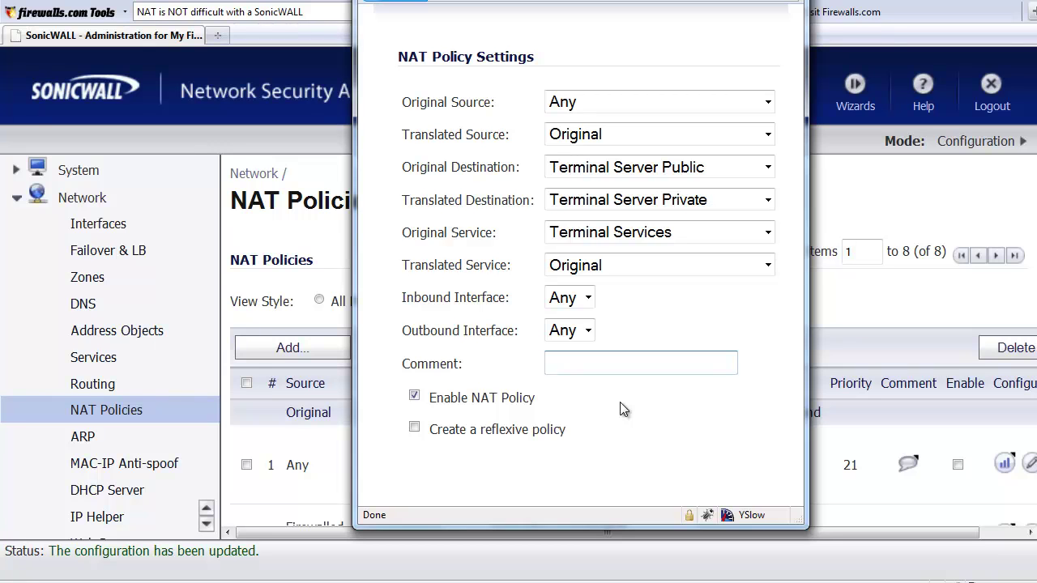
pyautogui.scroll(-3, 620, 402)
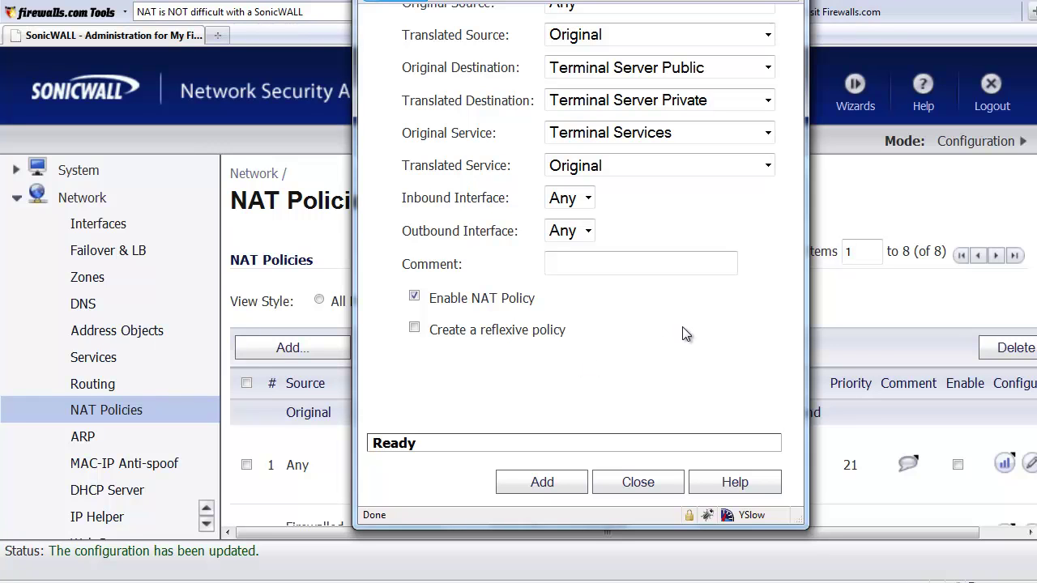
pyautogui.scroll(2, 681, 327)
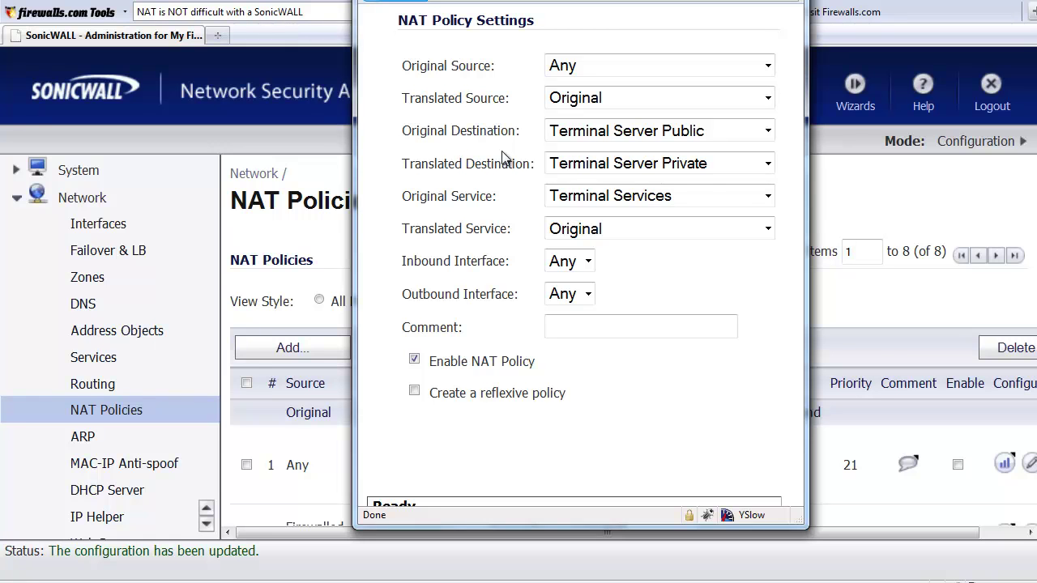
# Add the terminal-services NAT policy, bringing the NAT Policies list to 9 entries.
pyautogui.scroll(-2, 626, 403)
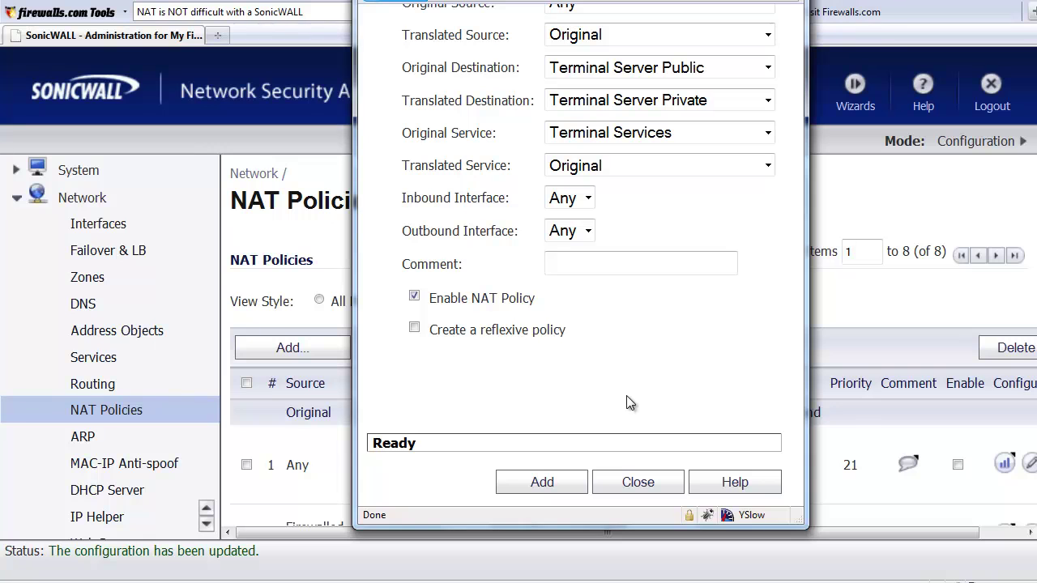
pyautogui.click(548, 486)
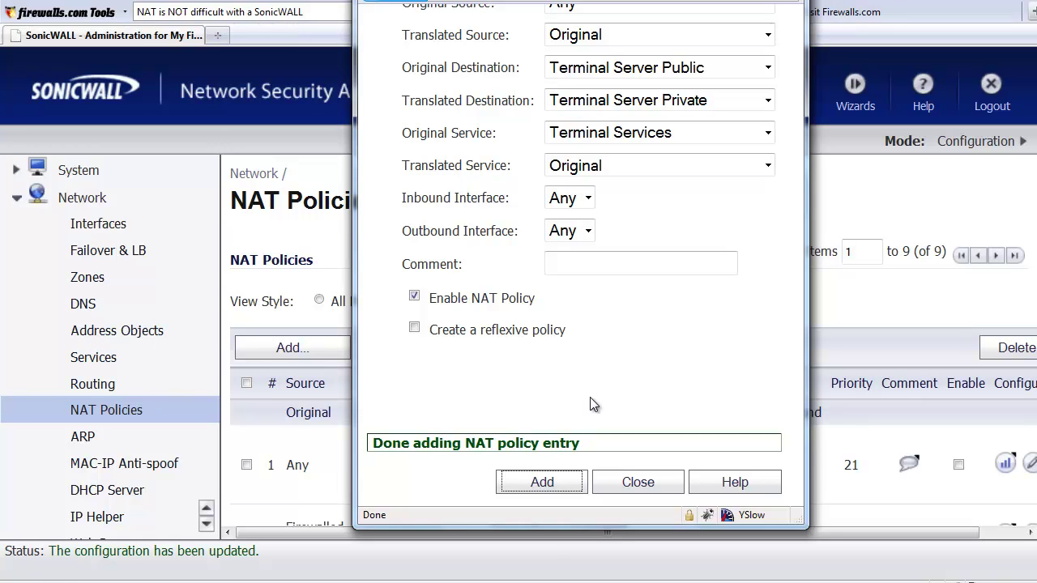
pyautogui.scroll(3, 591, 403)
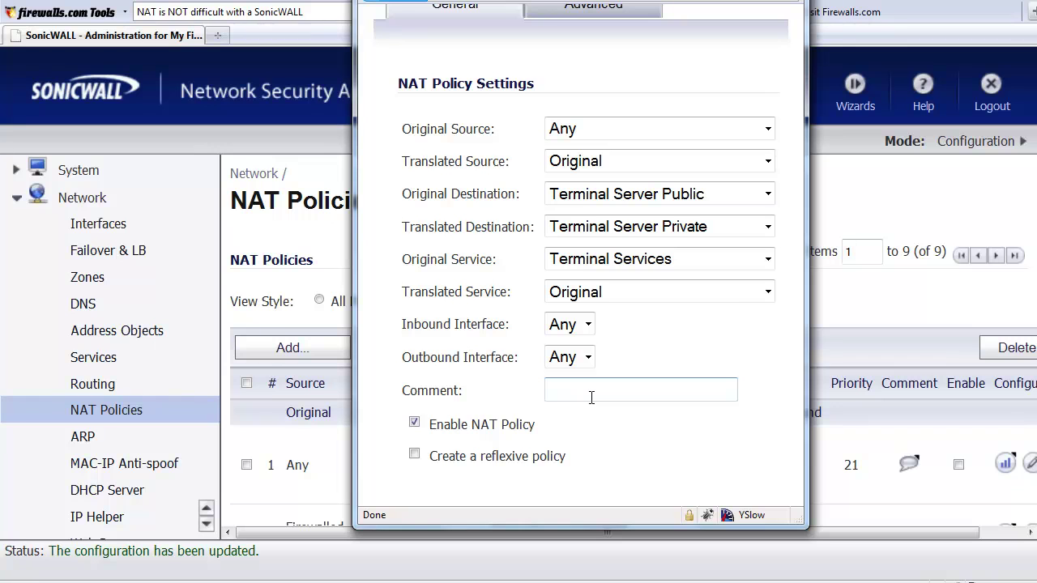